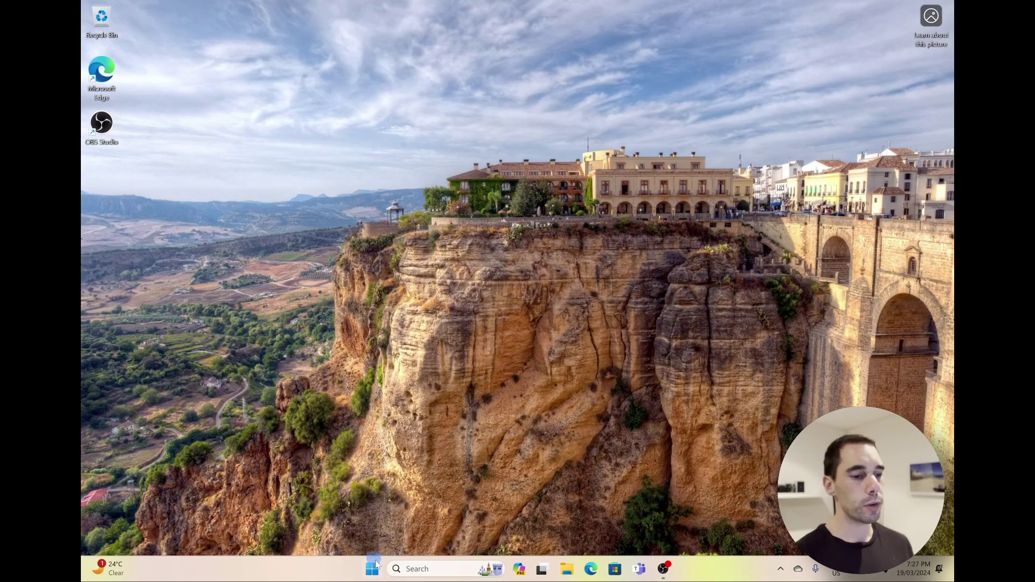
Open the Windows Start menu to show the pinned apps.
left_click(374, 567)
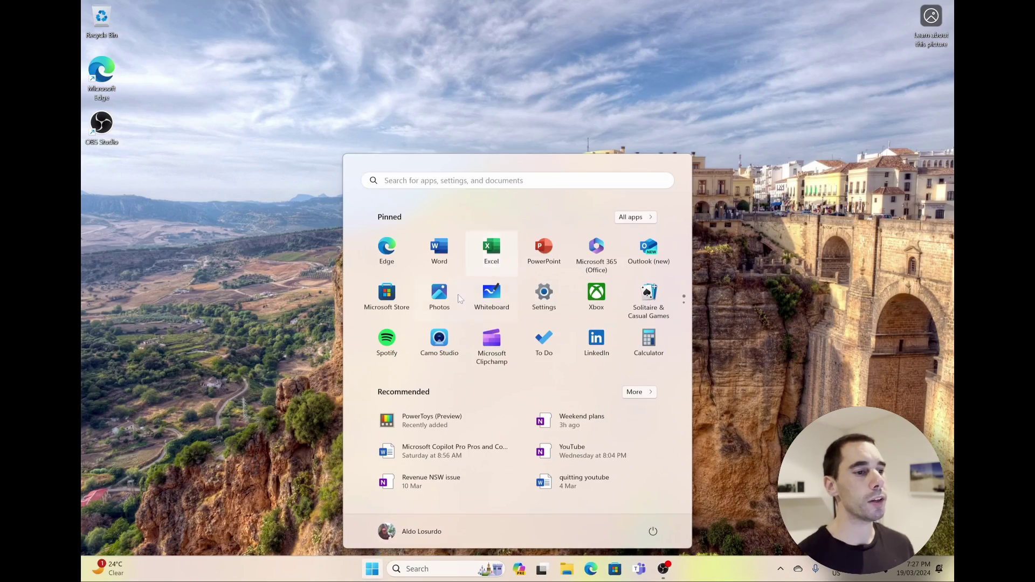
Launch Microsoft Photos from the pinned apps and briefly scroll the All Photos library.
left_click(443, 300)
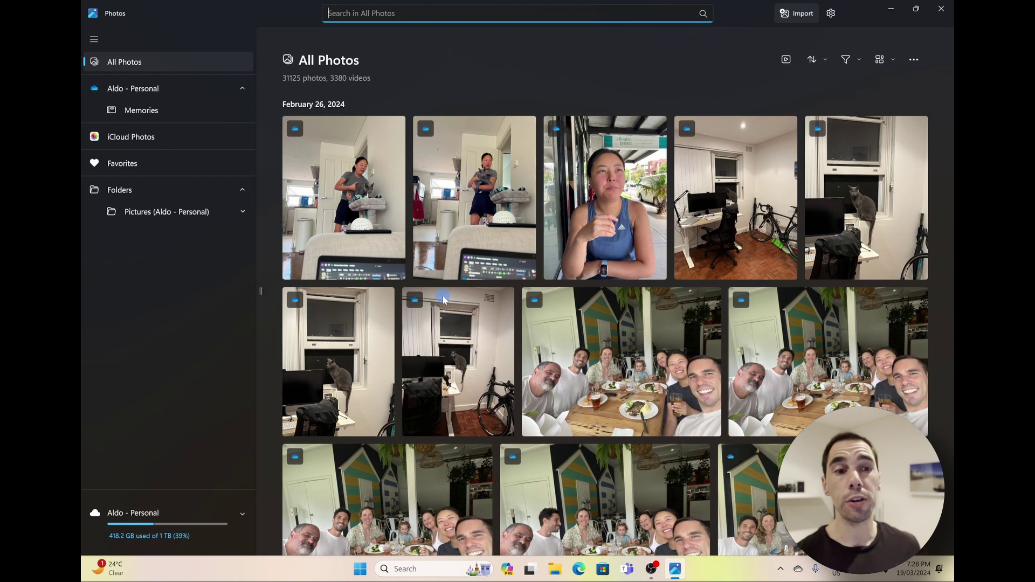
scroll(470, 291, "down", 3)
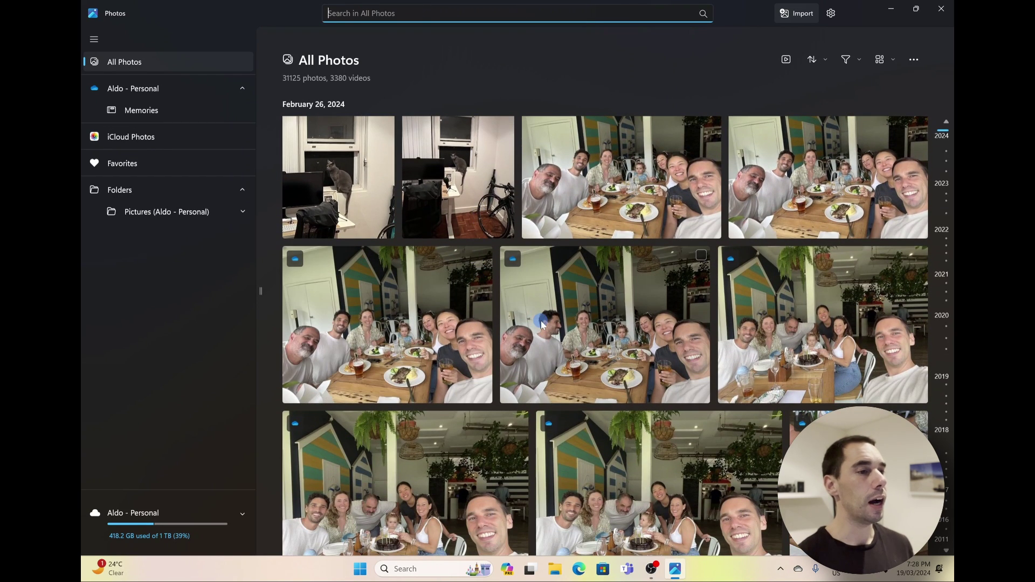
scroll(542, 324, "up", 3)
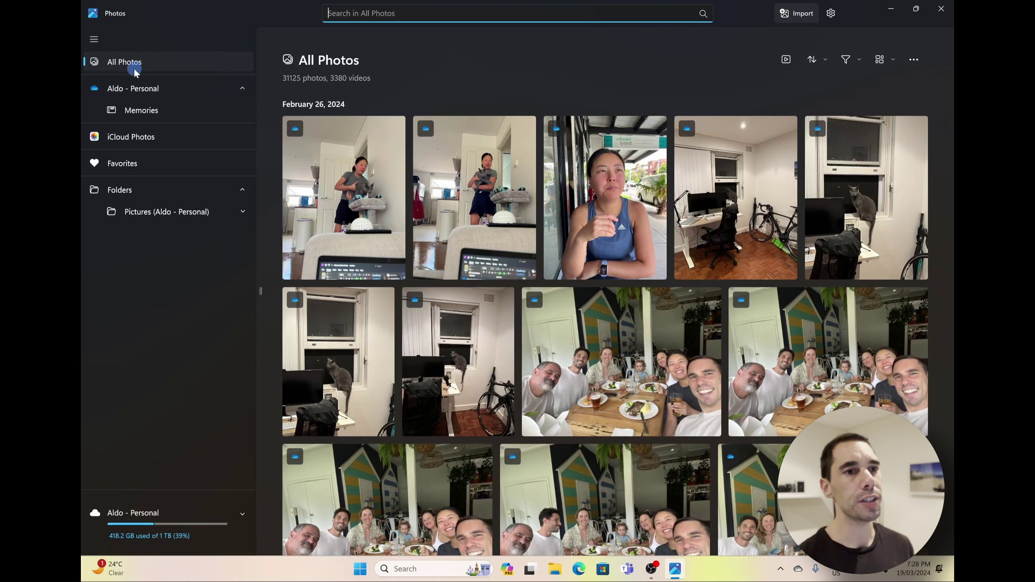
From the iCloud Photos view, install iCloud for Windows from Microsoft Store.
left_click(150, 138)
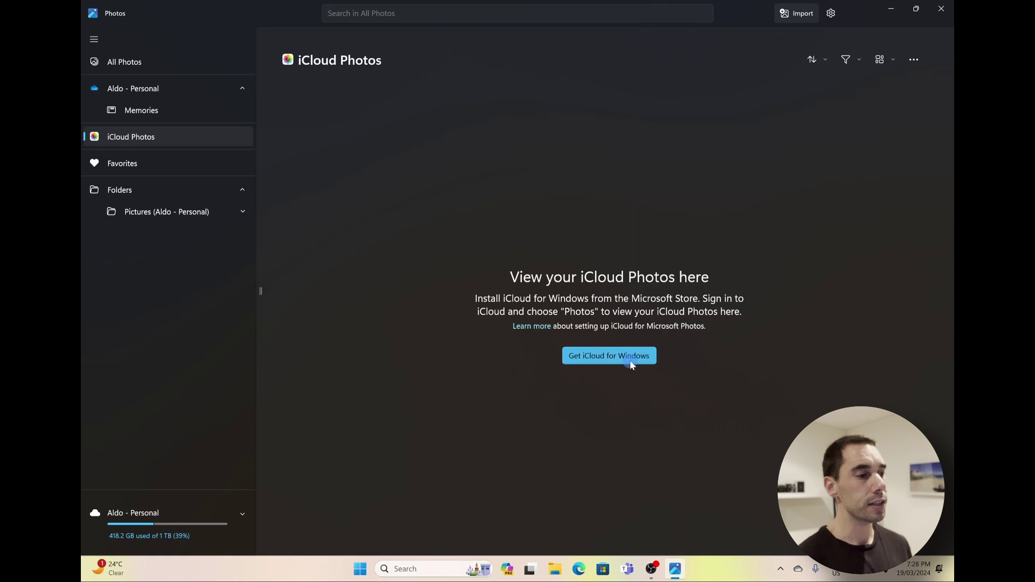
left_click(614, 356)
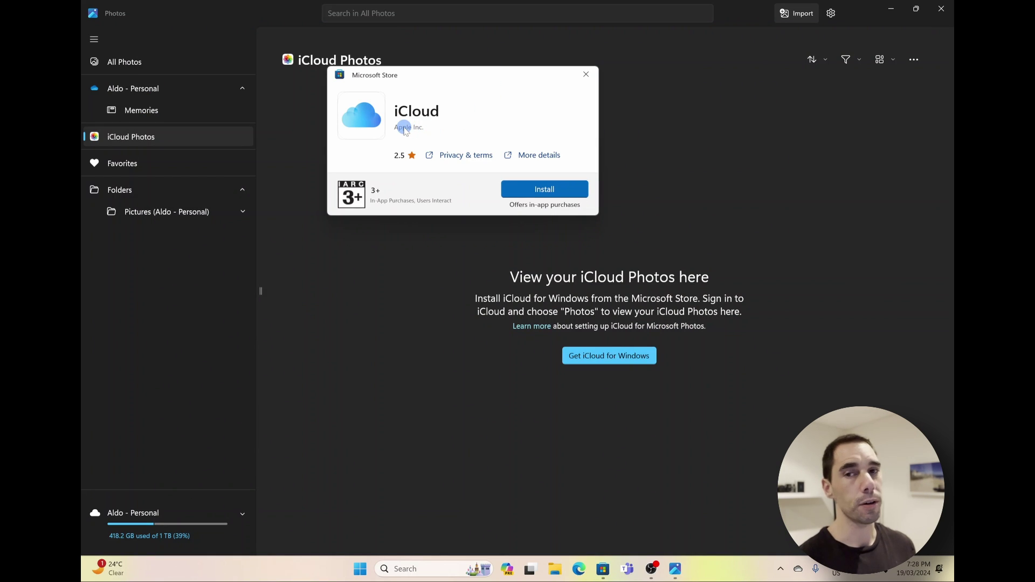
left_click(551, 189)
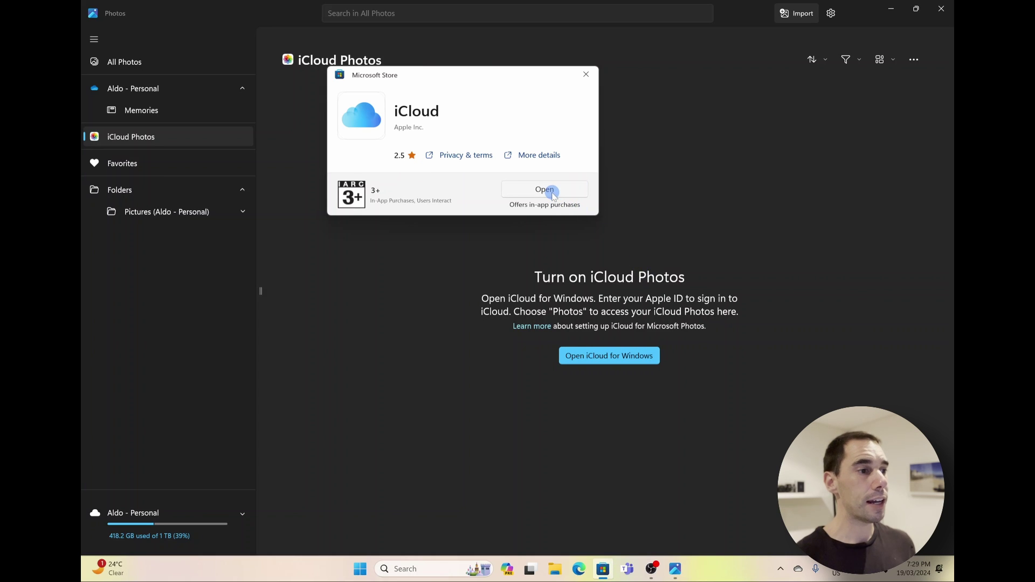
Open the newly installed iCloud app and begin setup to reach Apple ID sign-in.
left_click(545, 190)
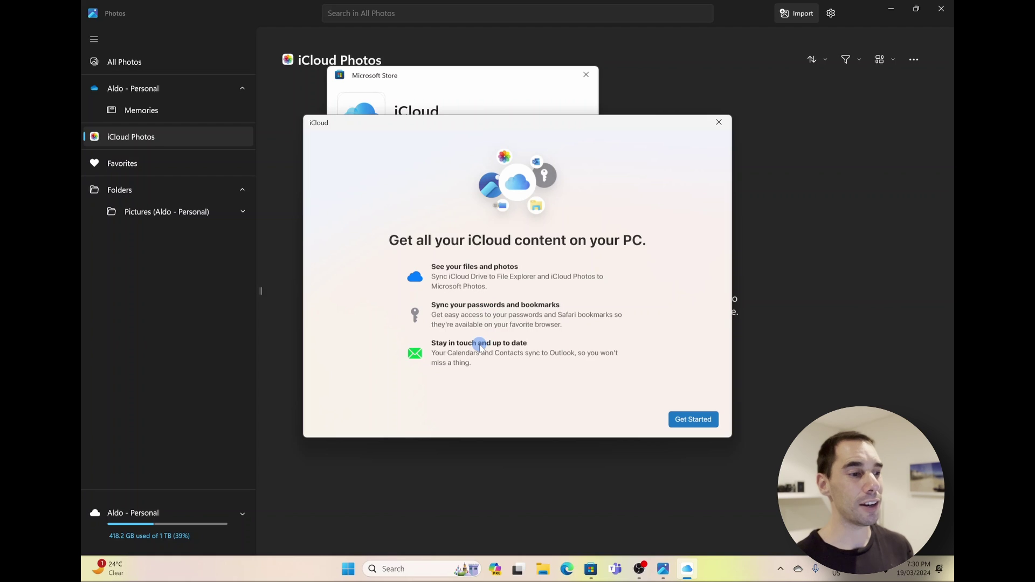
left_click(681, 422)
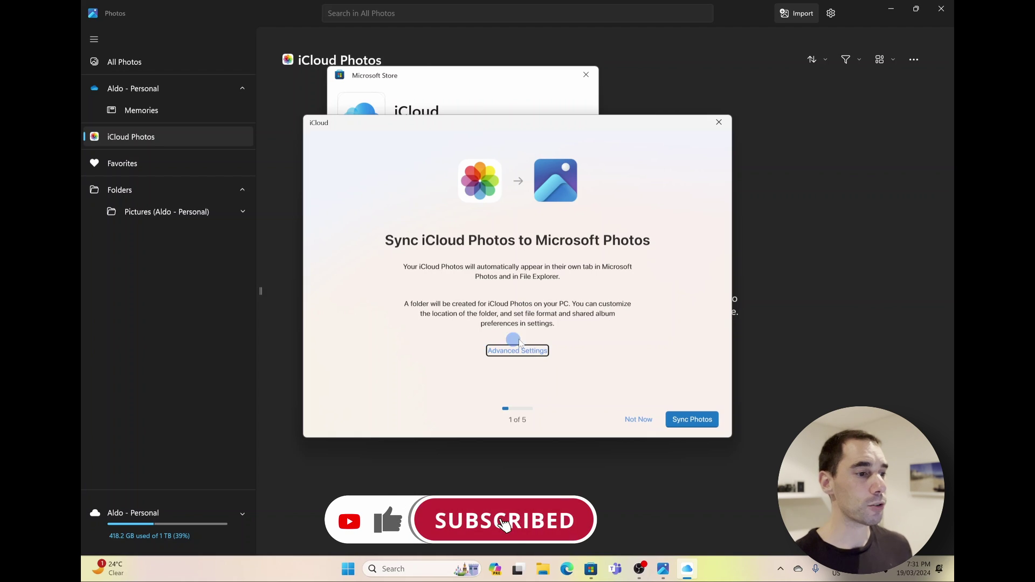
left_click(539, 355)
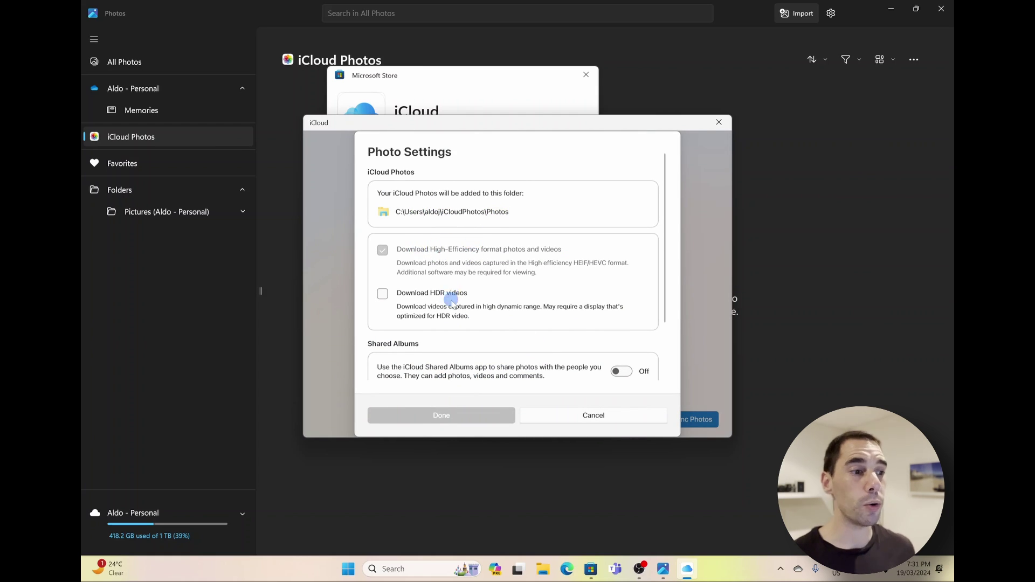
scroll(467, 306, "down", 2)
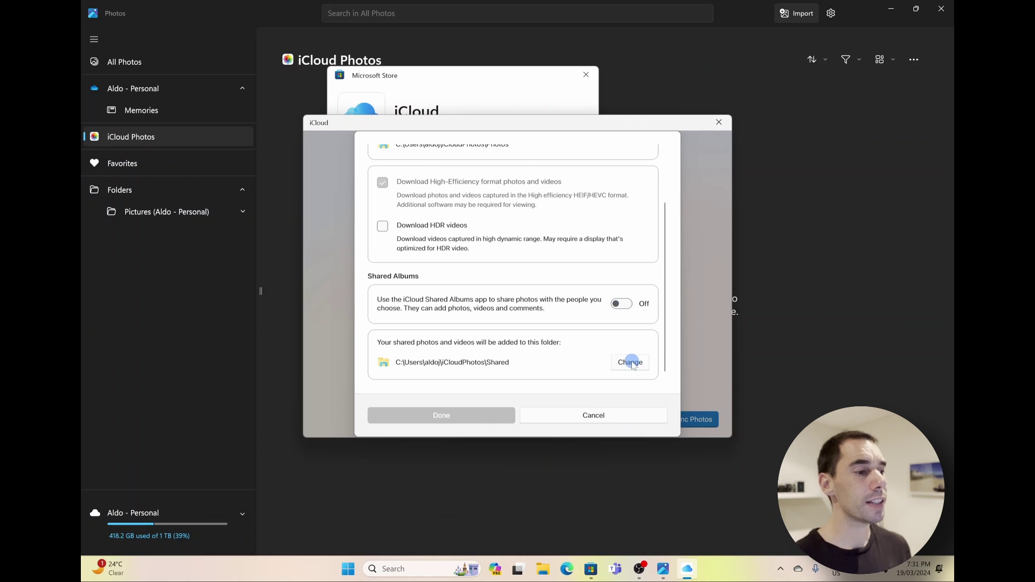
scroll(630, 362, "up", 2)
scroll(629, 362, "down", 2)
left_click(608, 415)
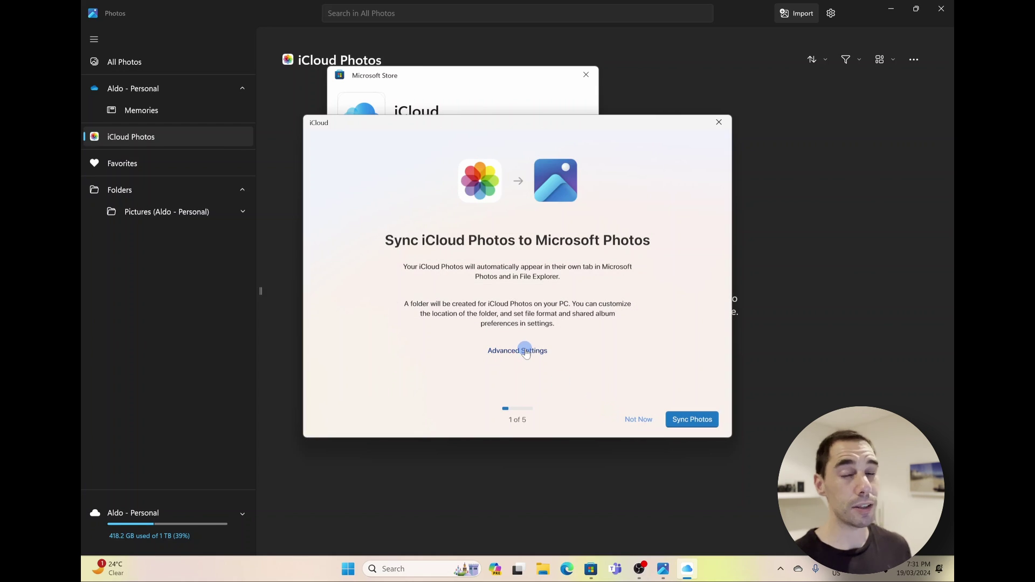
Turn on iCloud Photos and iCloud Drive syncing, skipping passwords, bookmarks and calendars.
left_click(692, 423)
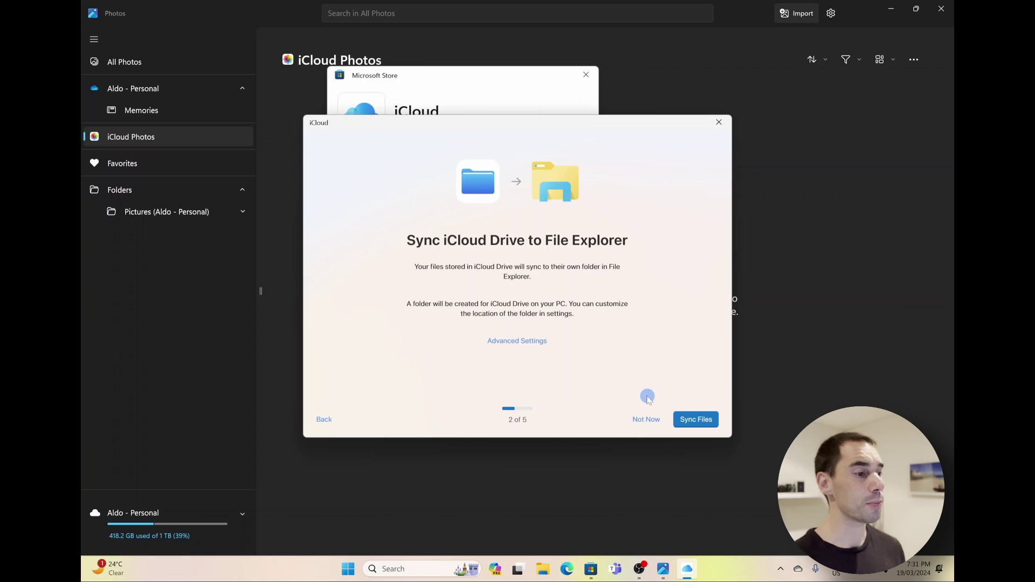
left_click(689, 422)
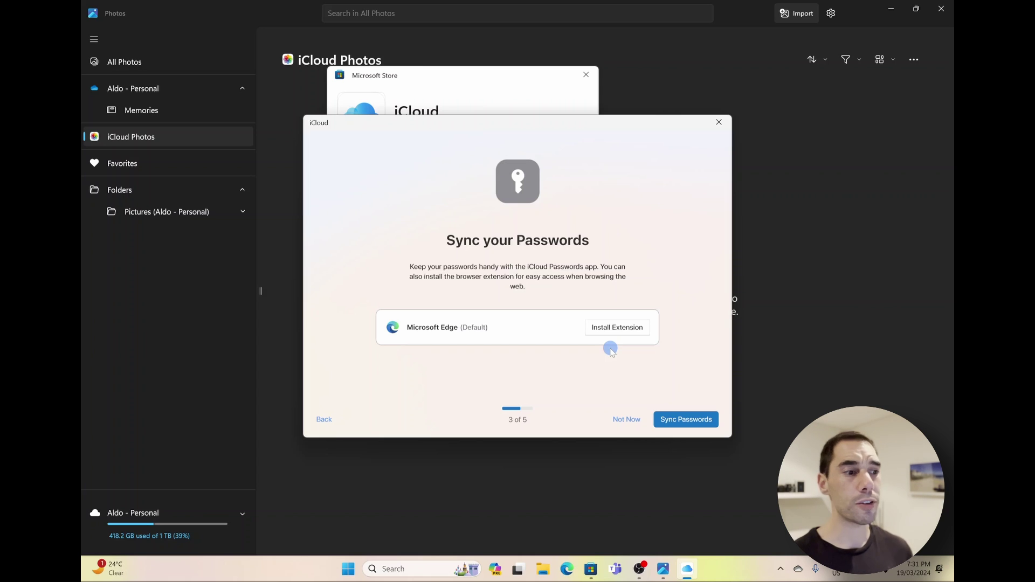
left_click(634, 420)
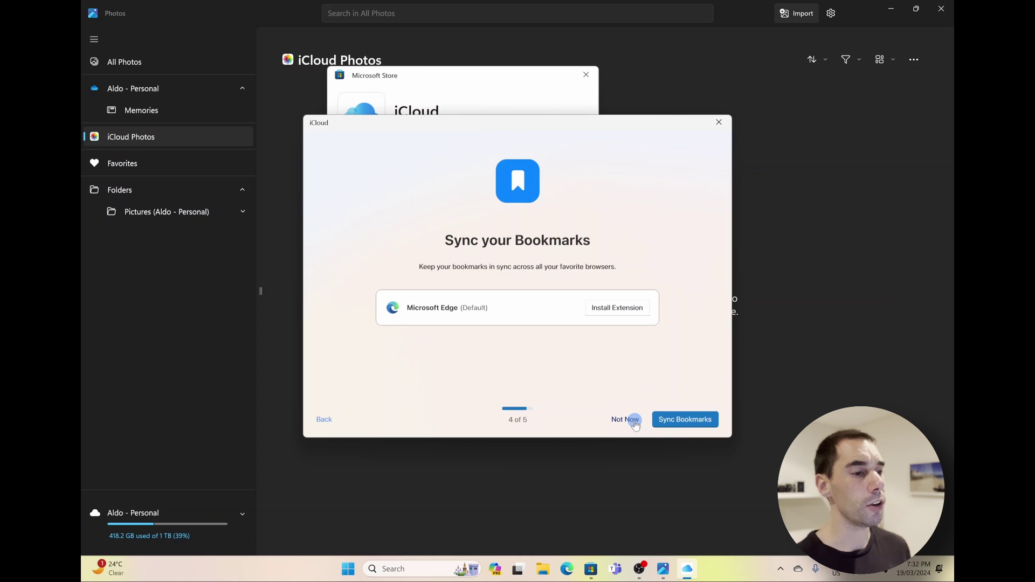
left_click(635, 425)
left_click(636, 424)
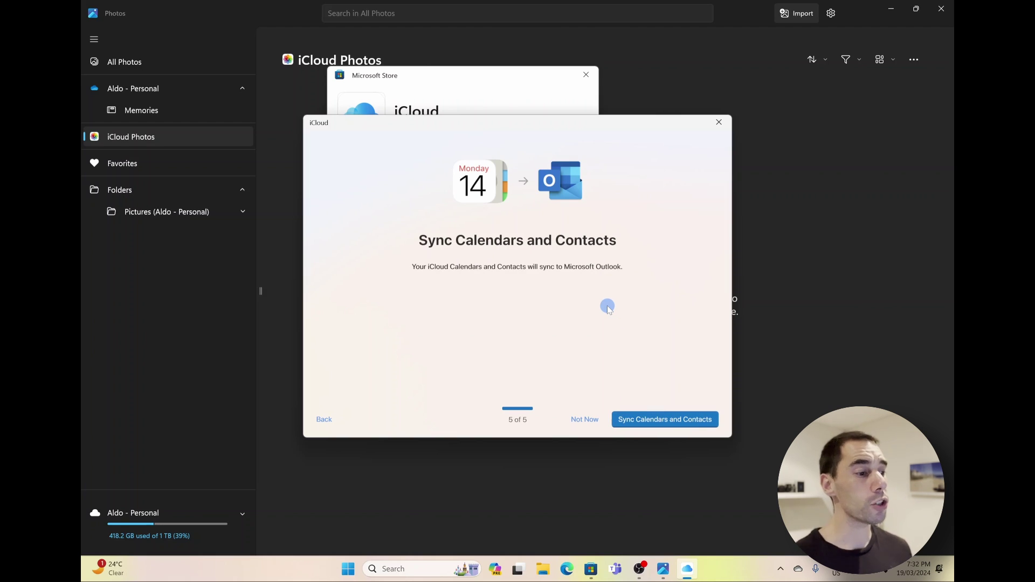
left_click(647, 421)
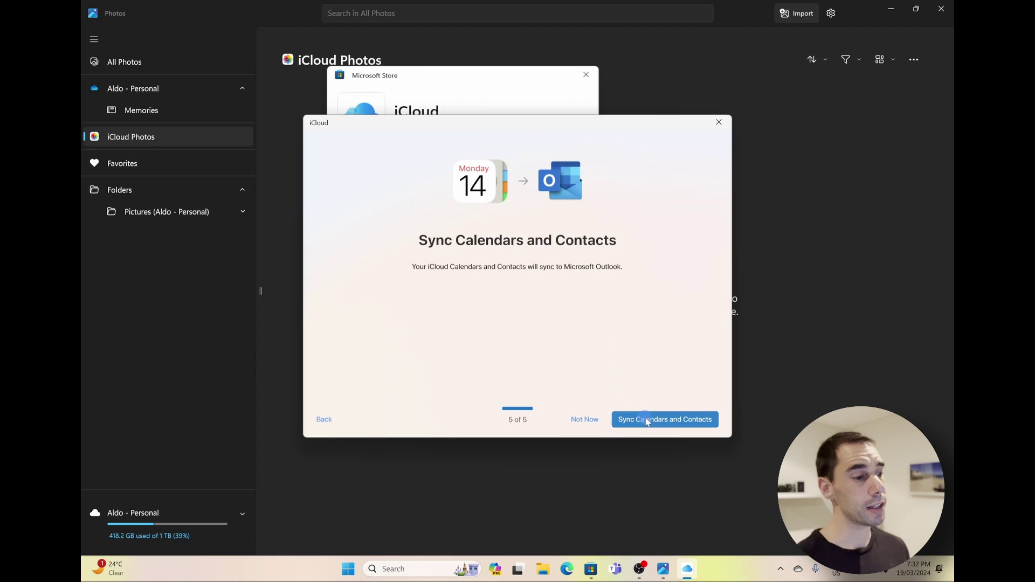
left_click(585, 419)
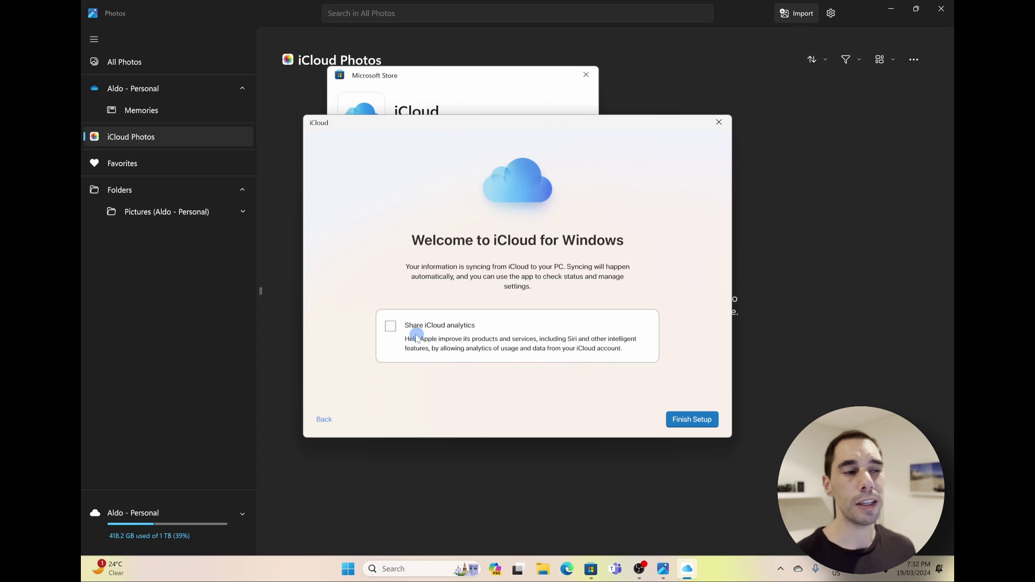
Choose to share iCloud analytics with Apple and finish the iCloud setup.
left_click(391, 327)
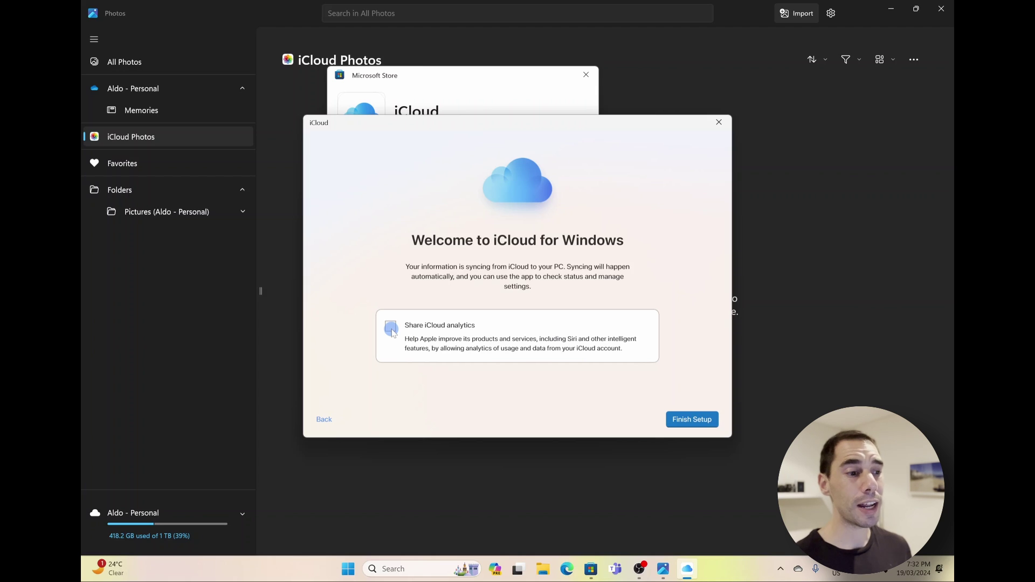
left_click(391, 328)
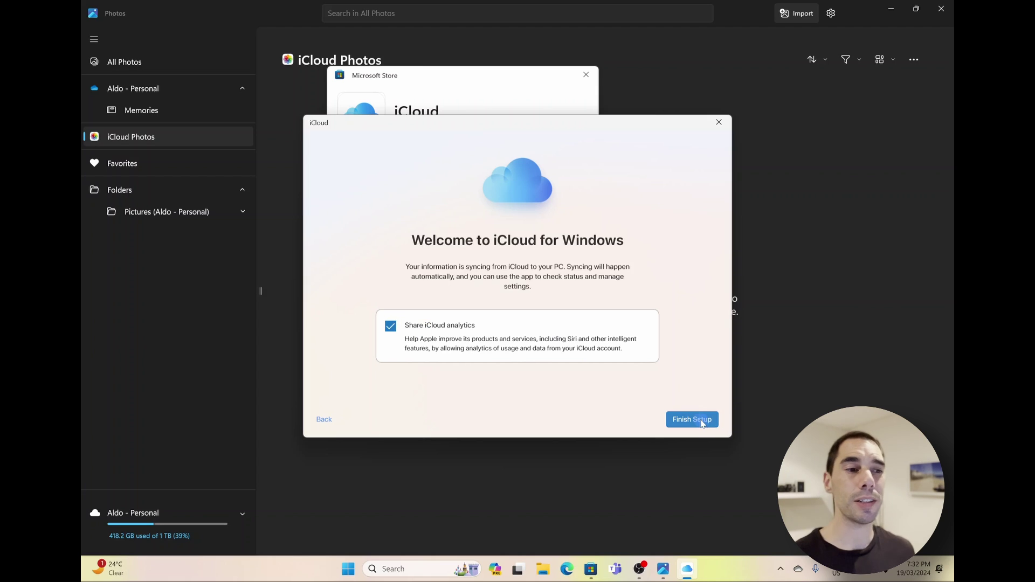
left_click(700, 420)
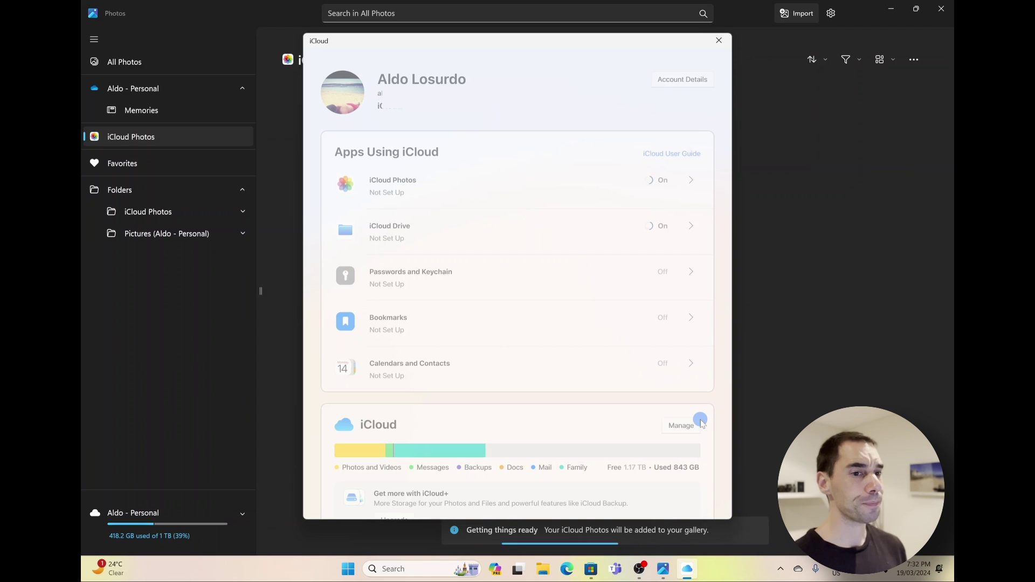
left_click(779, 253)
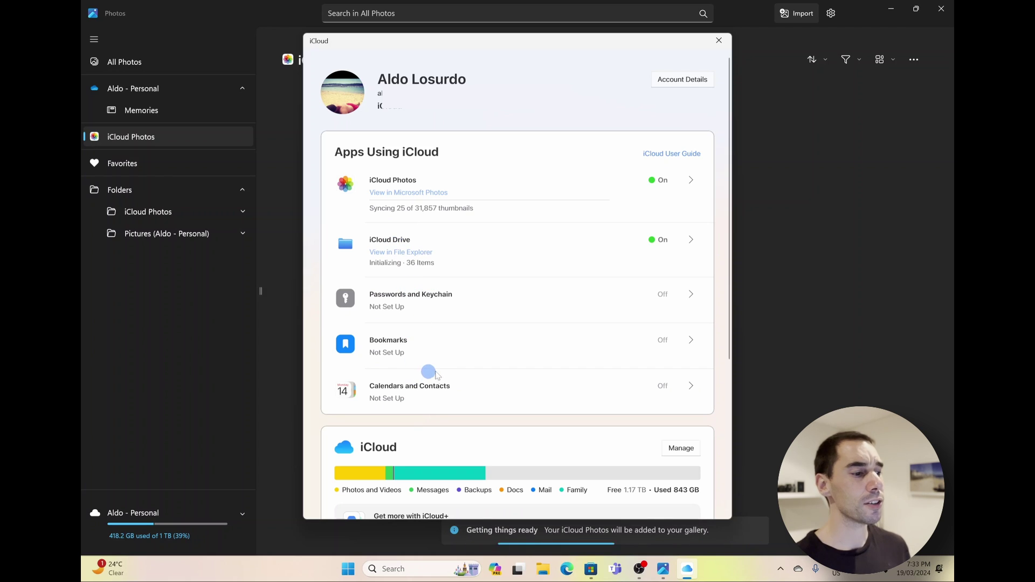
scroll(441, 372, "down", 4)
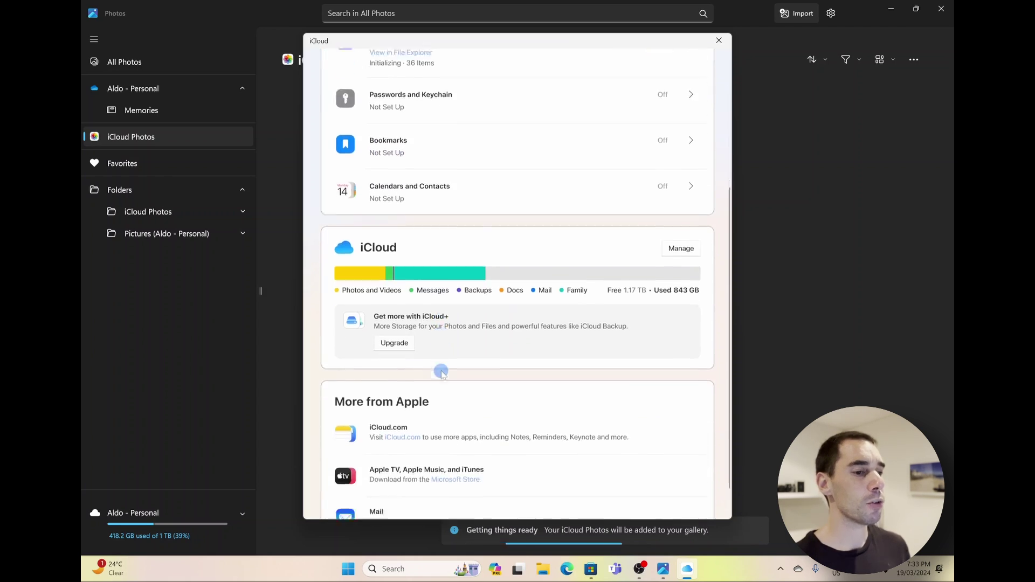
scroll(440, 371, "down", 1)
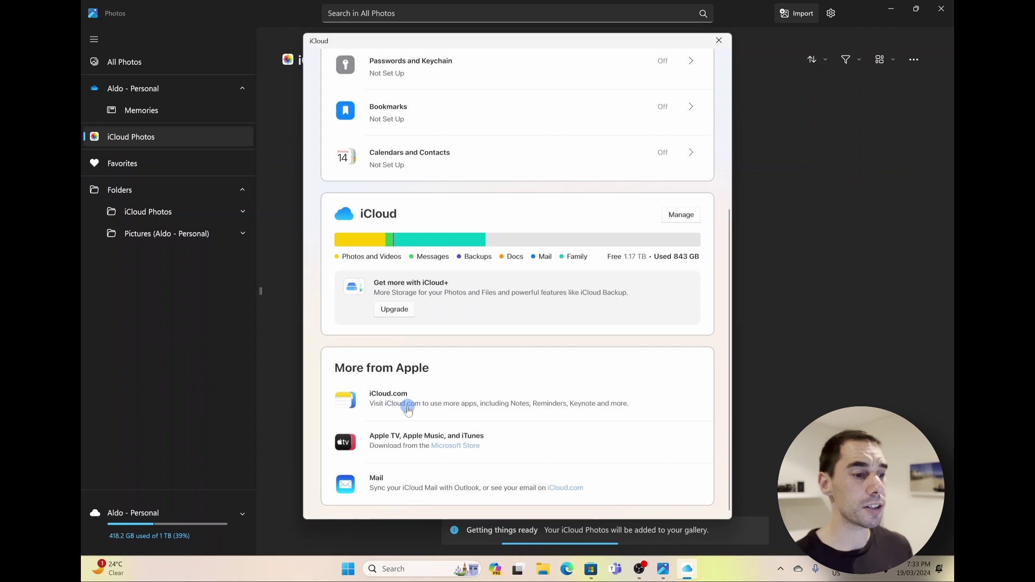
scroll(500, 401, "up", 3)
scroll(501, 401, "up", 2)
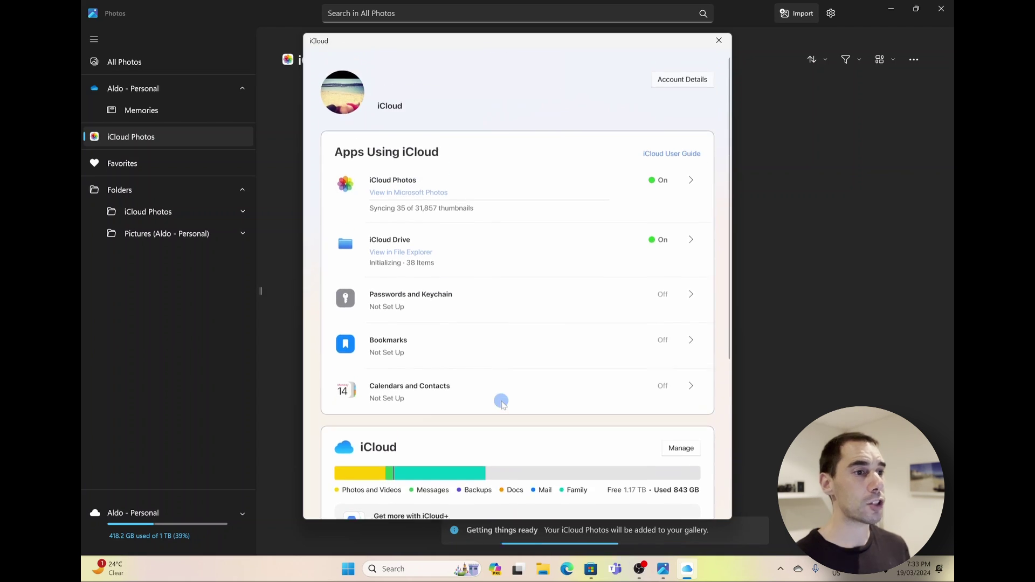
Dismiss the iCloud window over Photos and open File Explorer with Win+E.
left_click(786, 322)
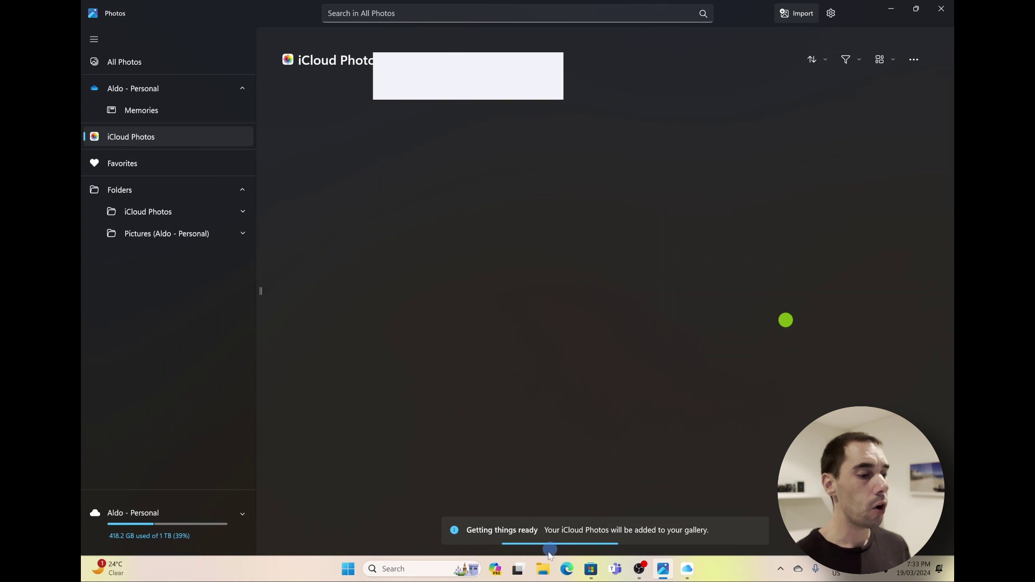
key("super+e")
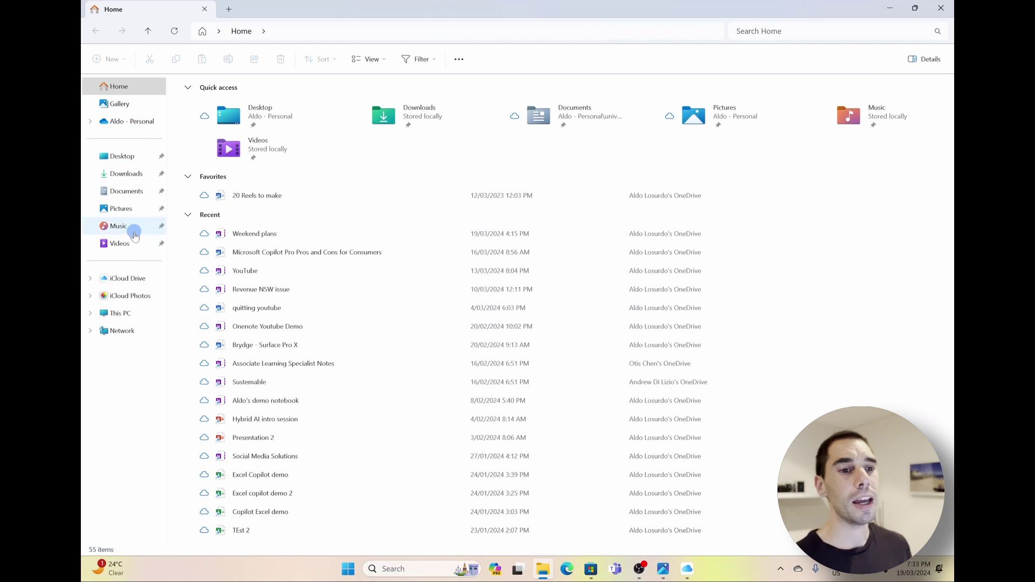
View iCloud Photos, then iCloud Drive, and select Receipt_01Mar2023_010554.
left_click(143, 296)
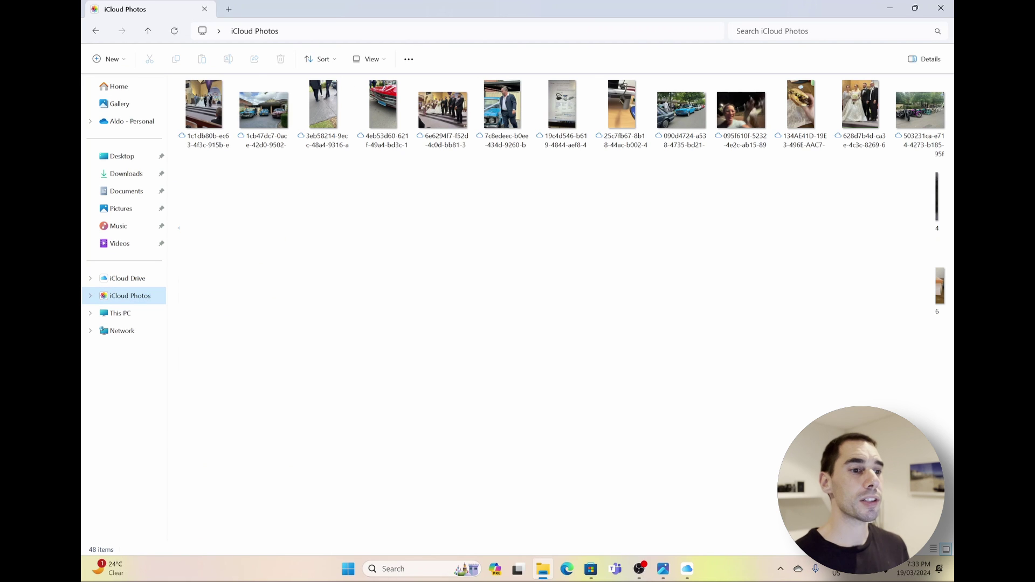
left_click(138, 279)
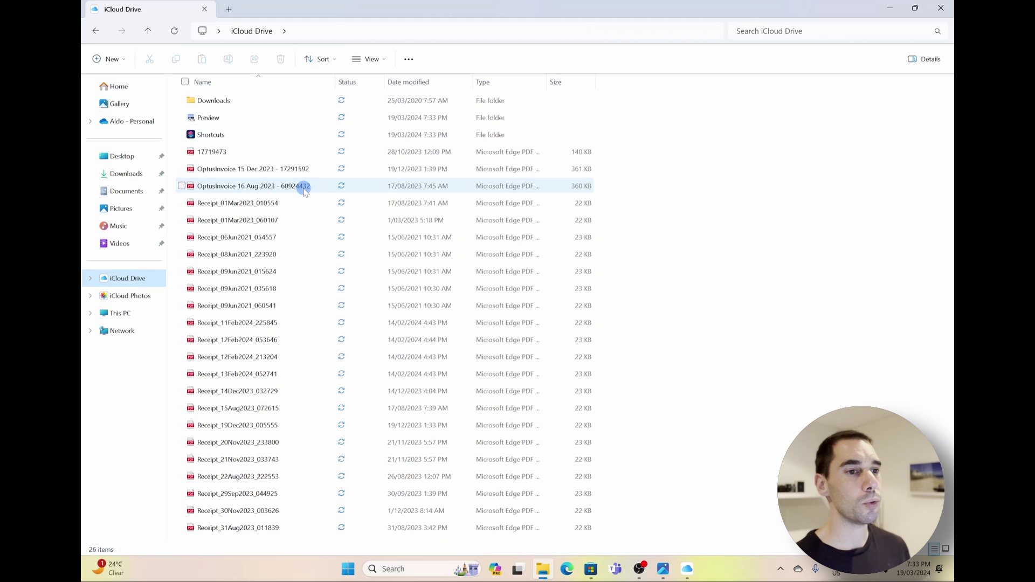
left_click(268, 202)
right_click(268, 202)
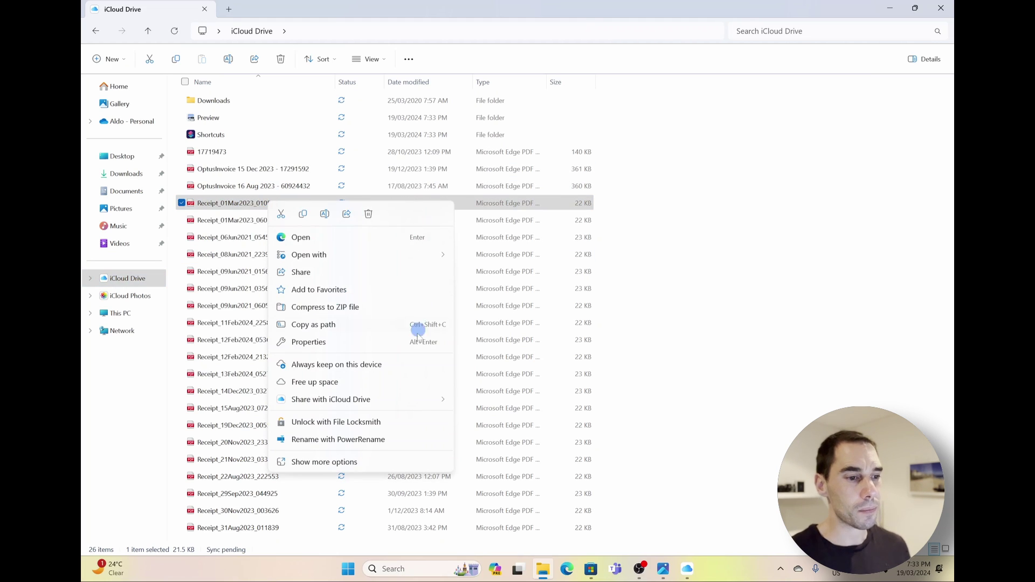
mouse_move(412, 400)
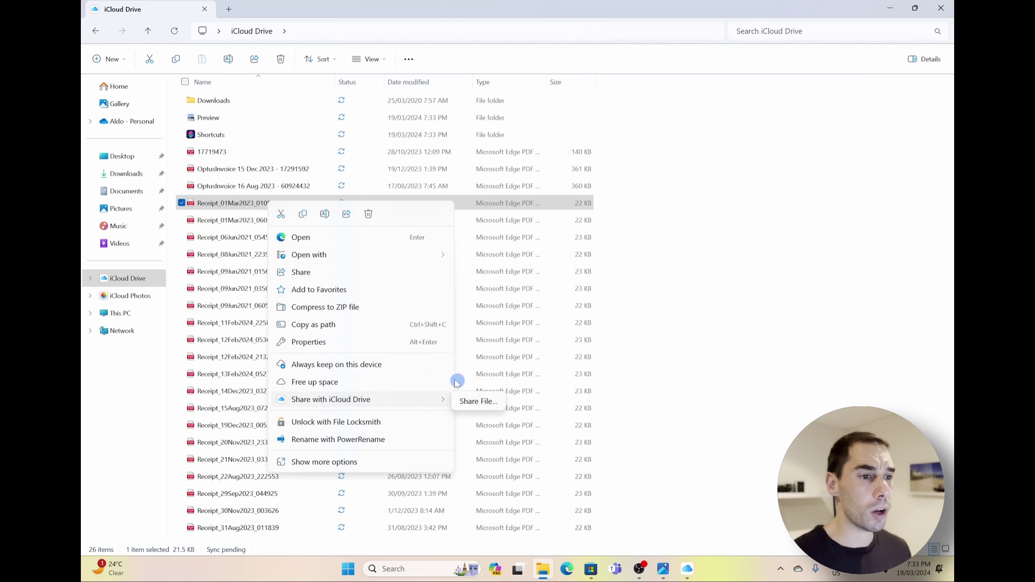
left_click(481, 402)
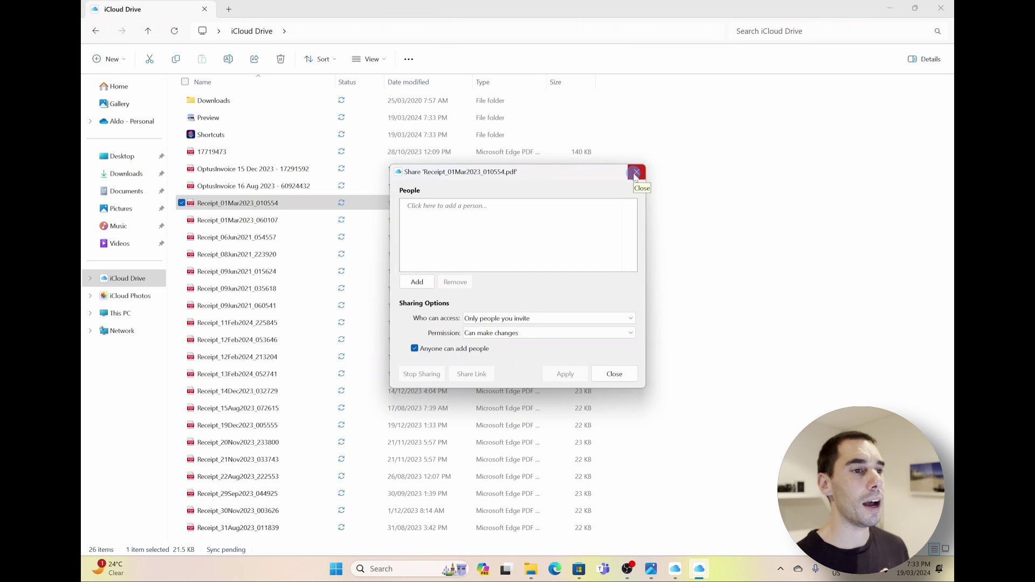
left_click(635, 173)
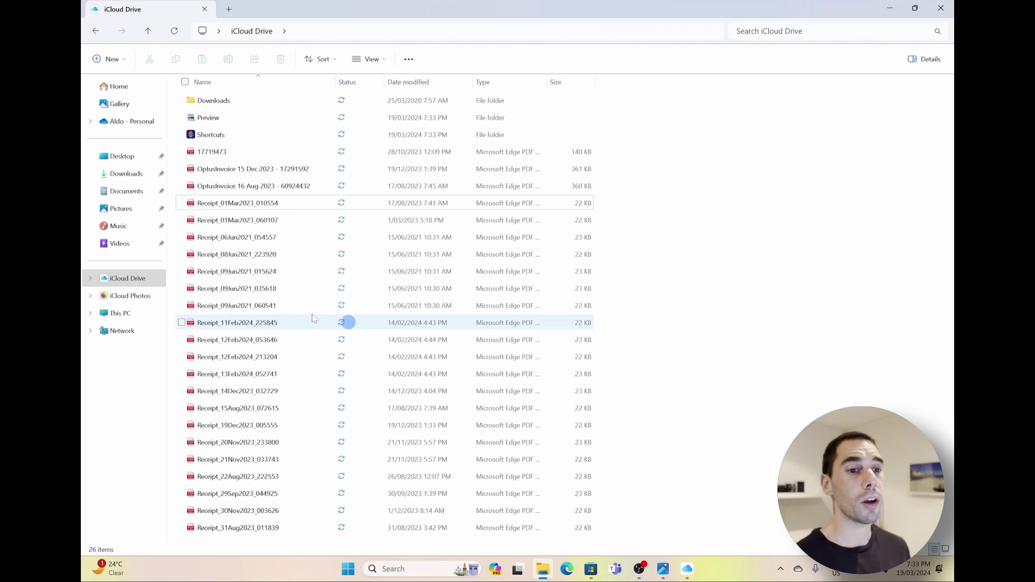
left_click(216, 203)
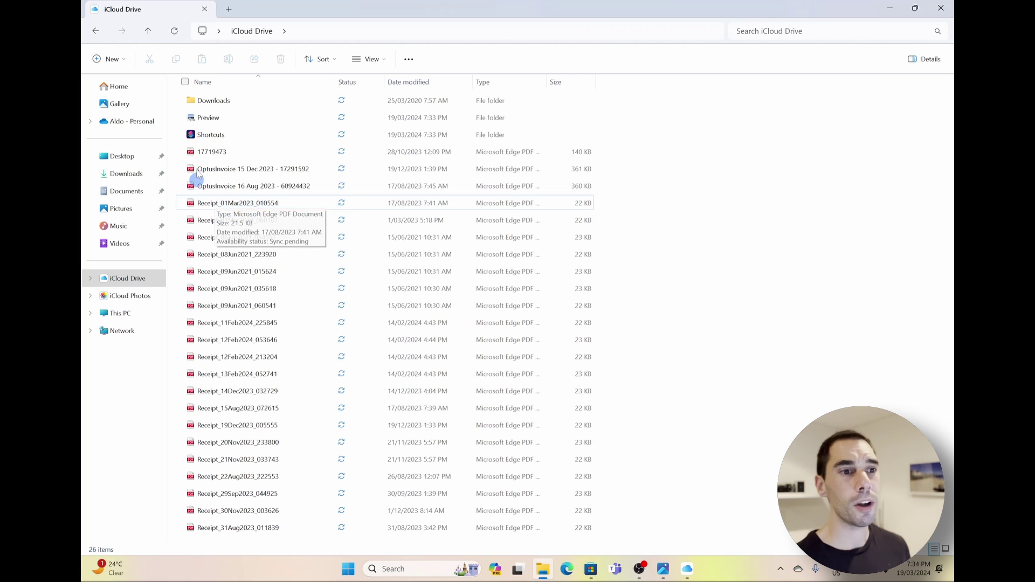
Select the third photo in the iCloud Photos gallery and bring up its context menu.
left_click(132, 280)
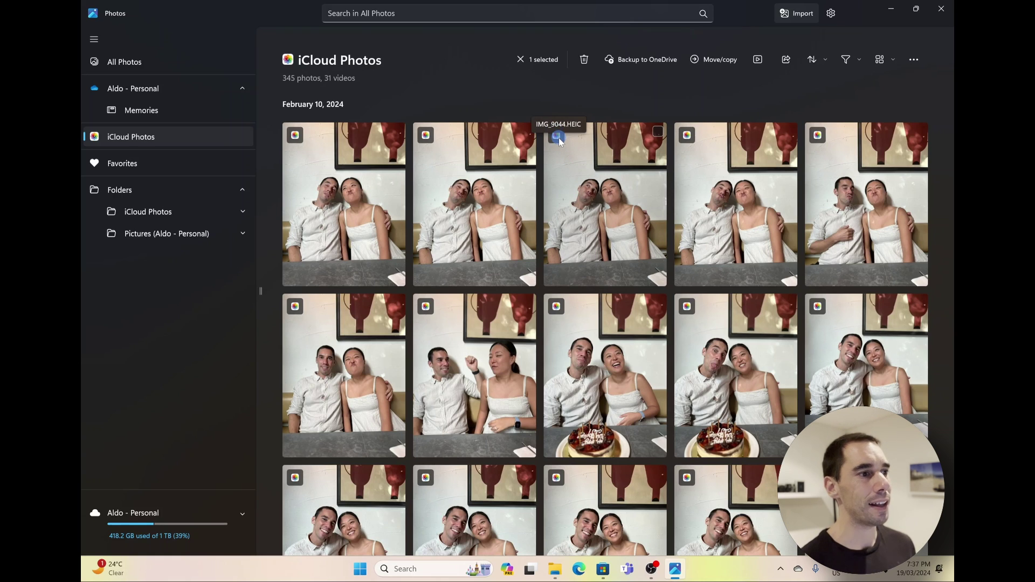
left_click(577, 165)
right_click(578, 164)
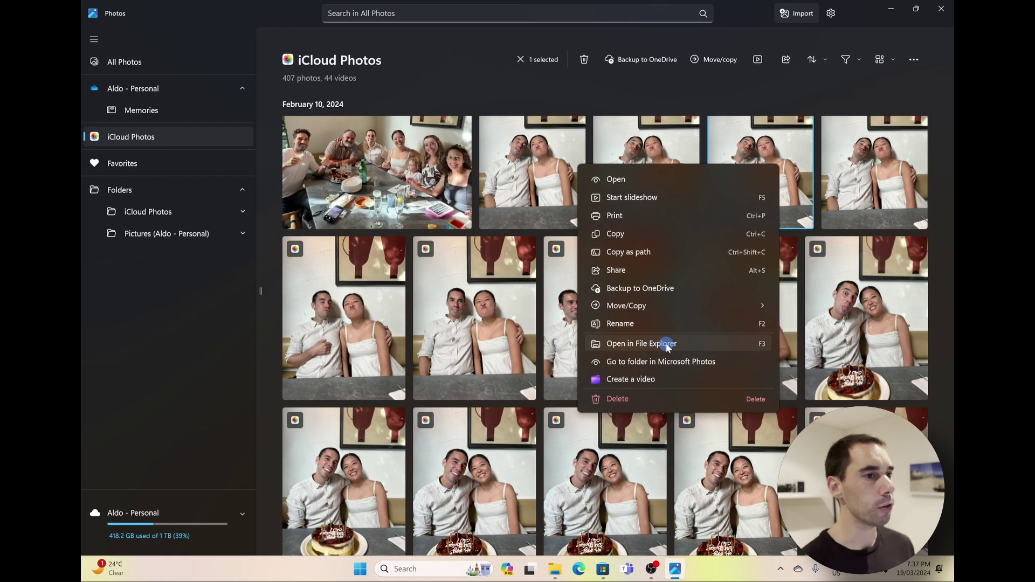
Show the photo's file in File Explorer and reload the iCloud Photos folder.
left_click(668, 344)
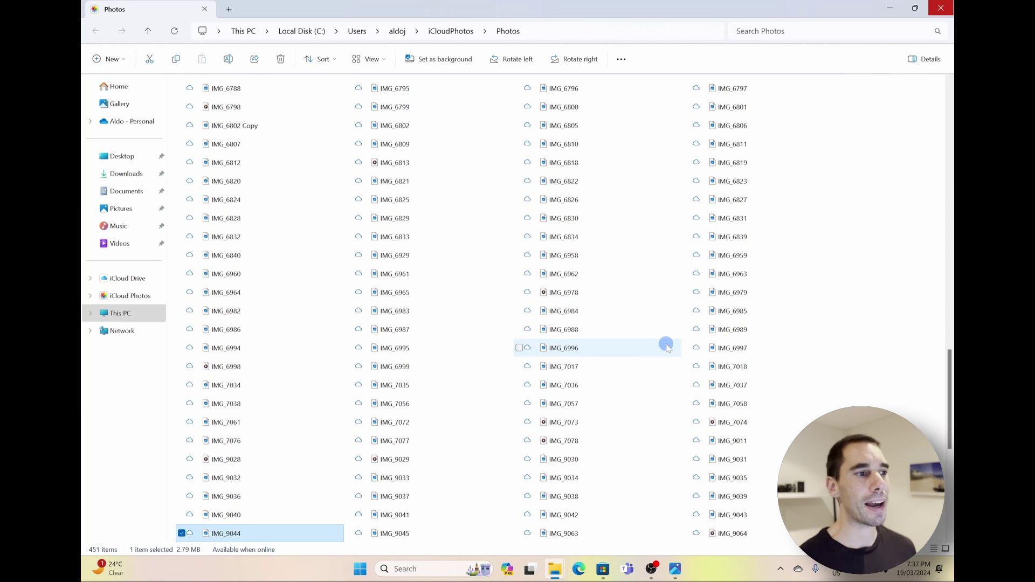
left_click(124, 296)
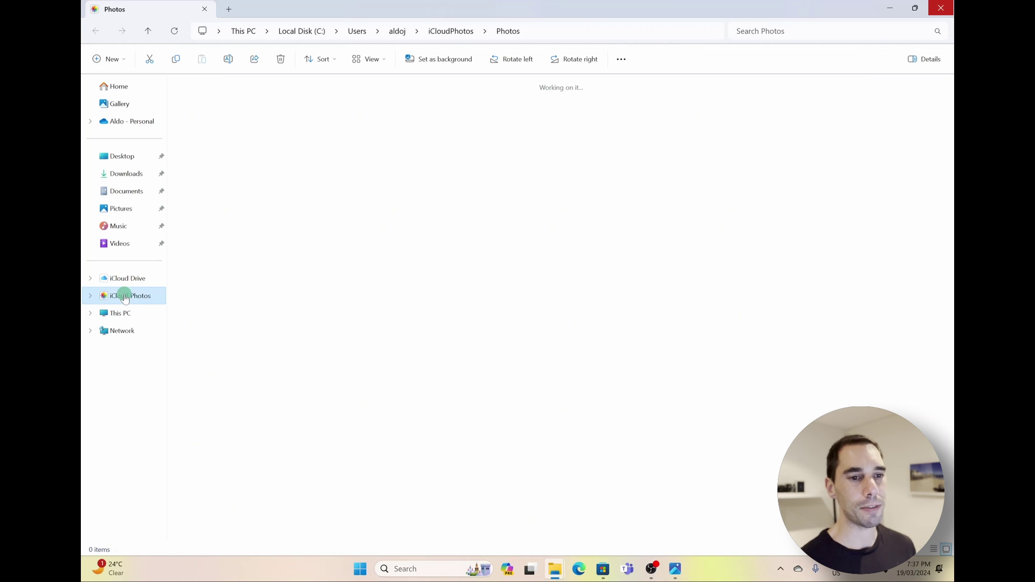
mouse_move(383, 200)
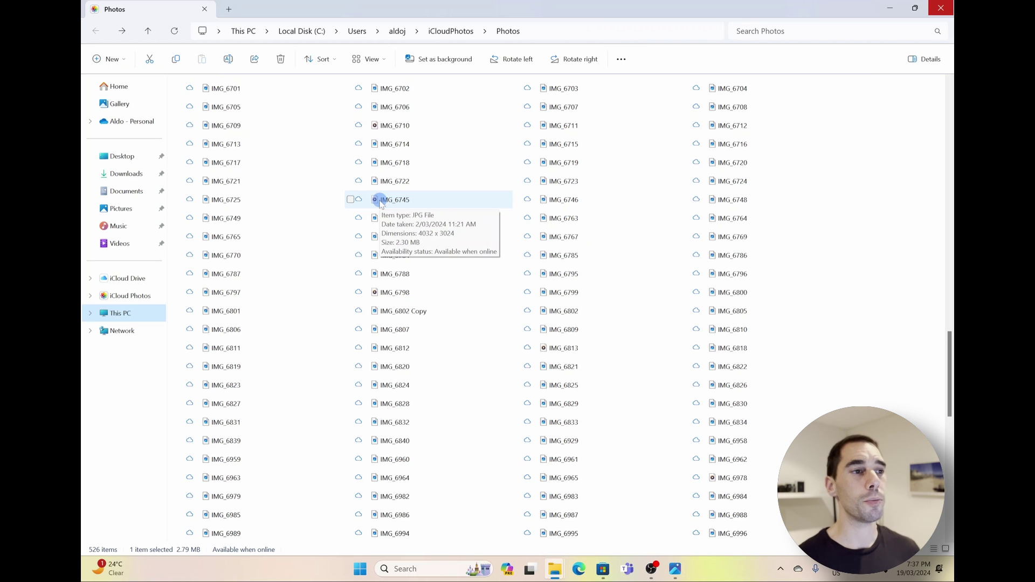
Set IMG_6722 to Always keep on this device.
left_click(383, 182)
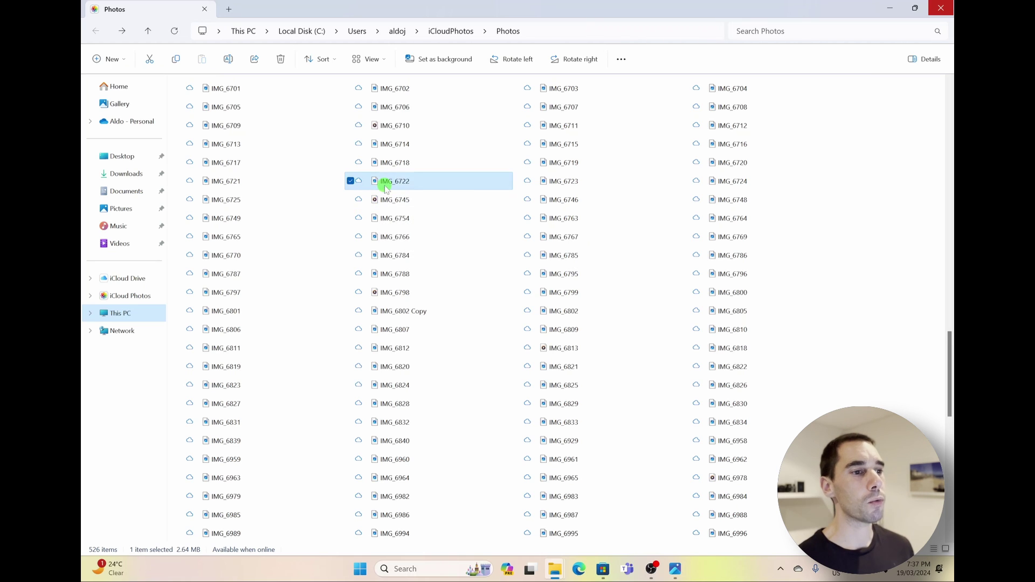
right_click(385, 185)
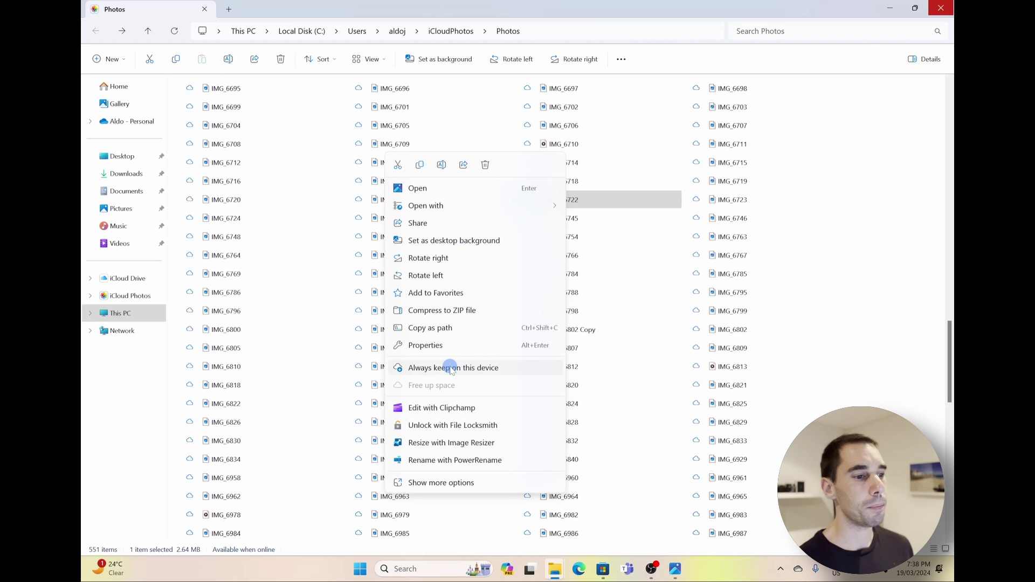
left_click(492, 369)
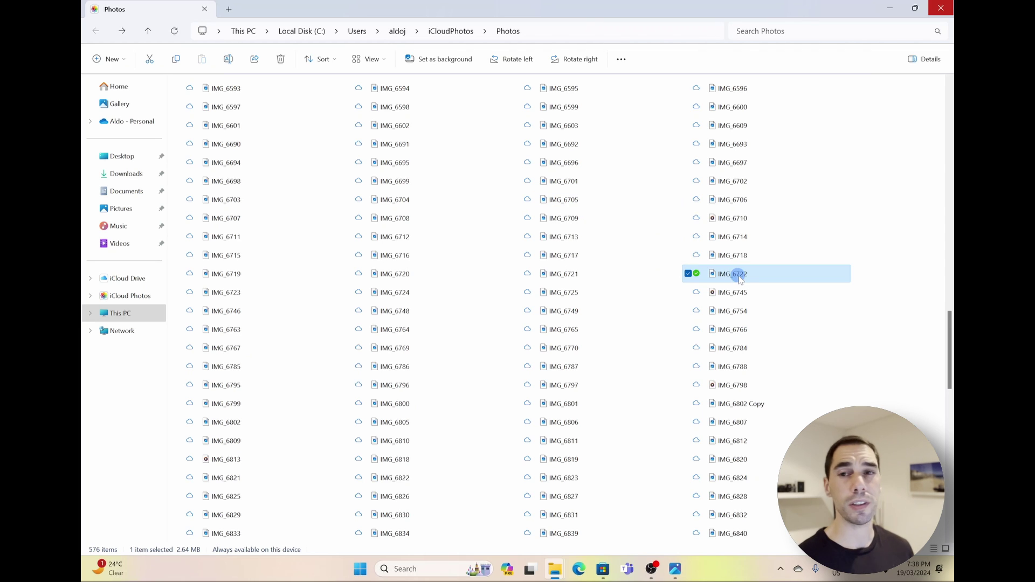
Free up space on IMG_6722 so it is available only when online.
mouse_move(740, 279)
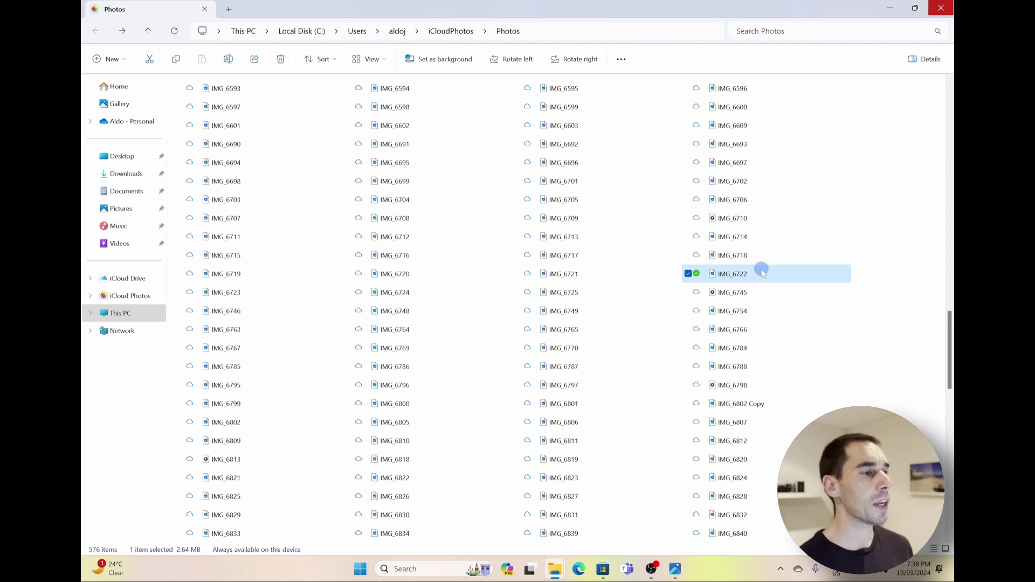
right_click(736, 274)
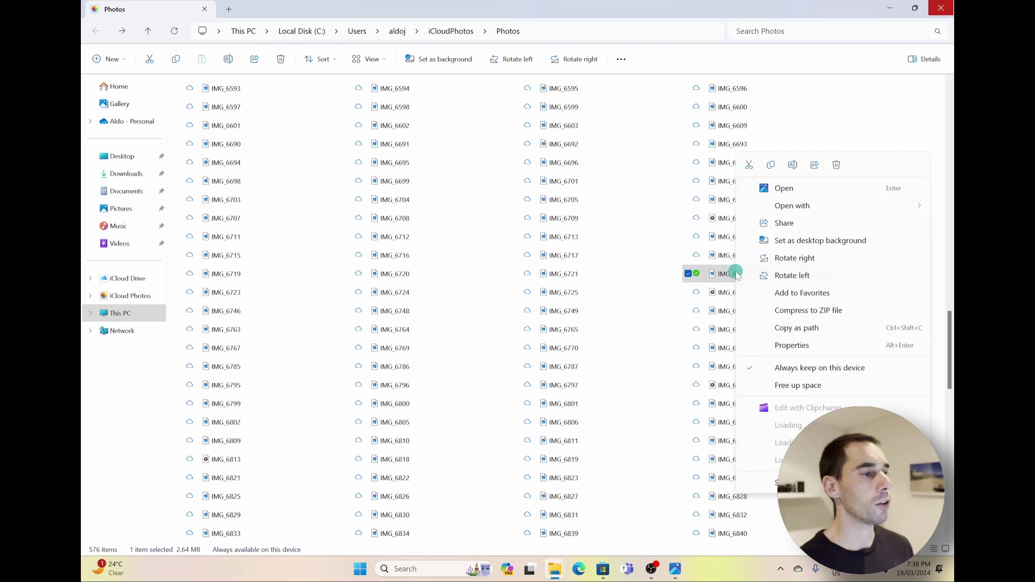
left_click(825, 386)
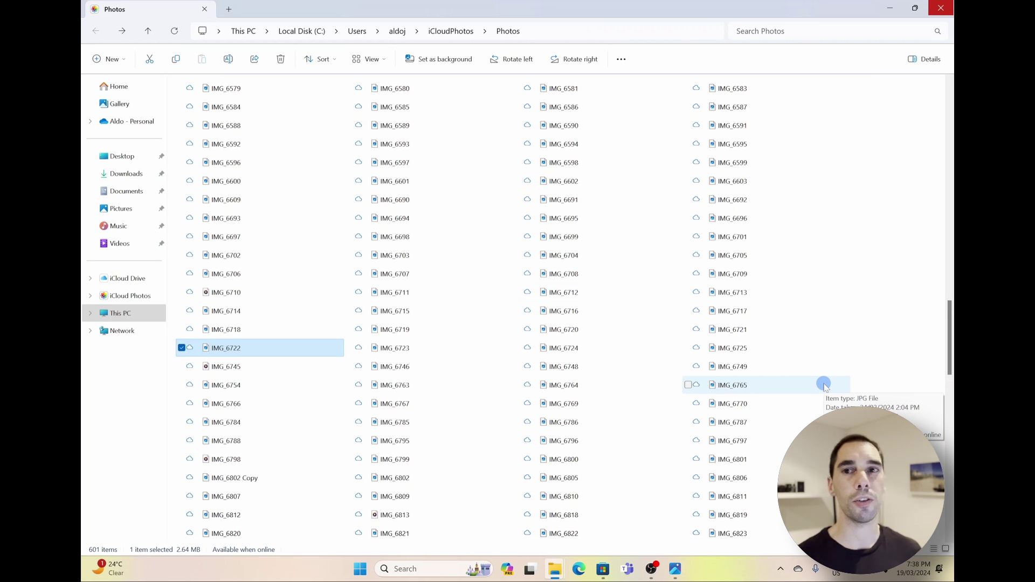
Return to Microsoft Photos' iCloud Photos gallery and bring up actions for the first photo.
key("alt+Tab")
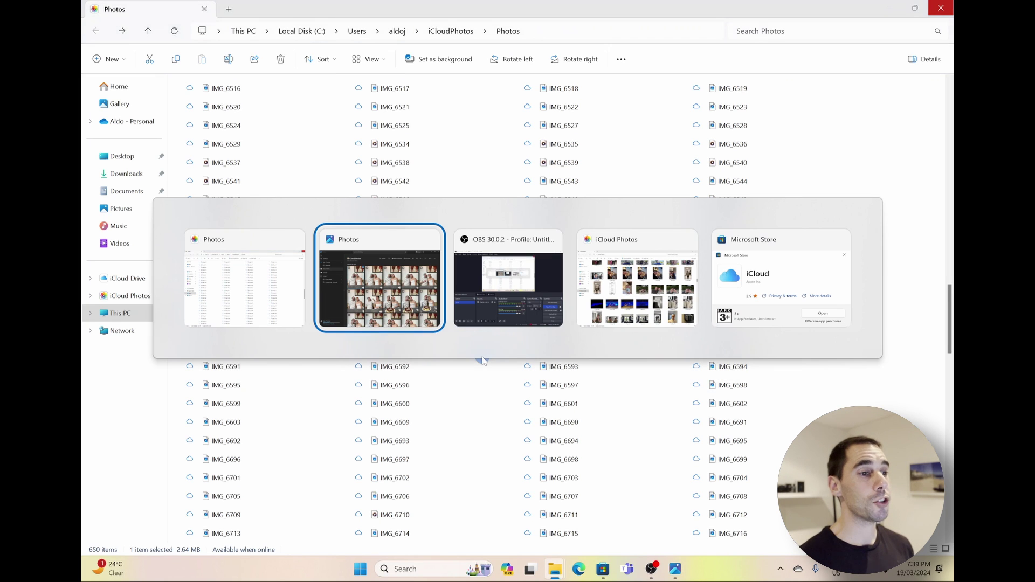
left_click(371, 254)
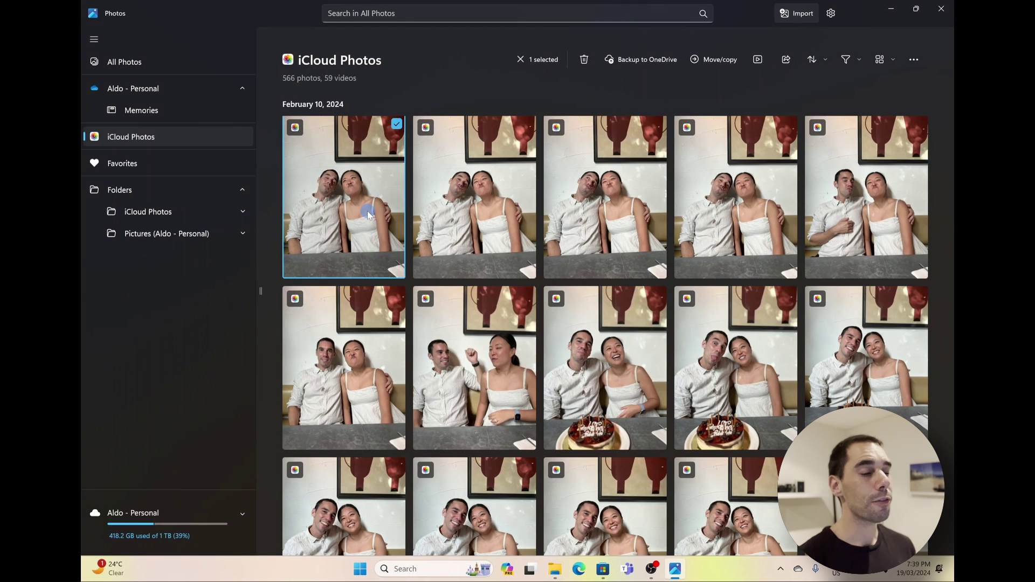
right_click(360, 160)
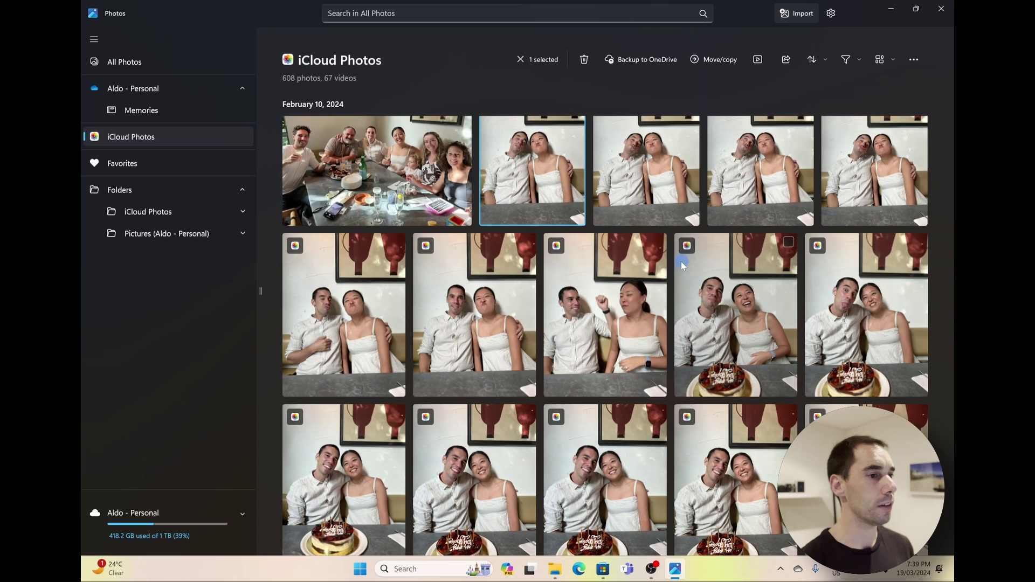
Select the ten February 10, 2024 photos in rows two and three and show their shared actions.
scroll(510, 237, "down", 1)
left_click(358, 233)
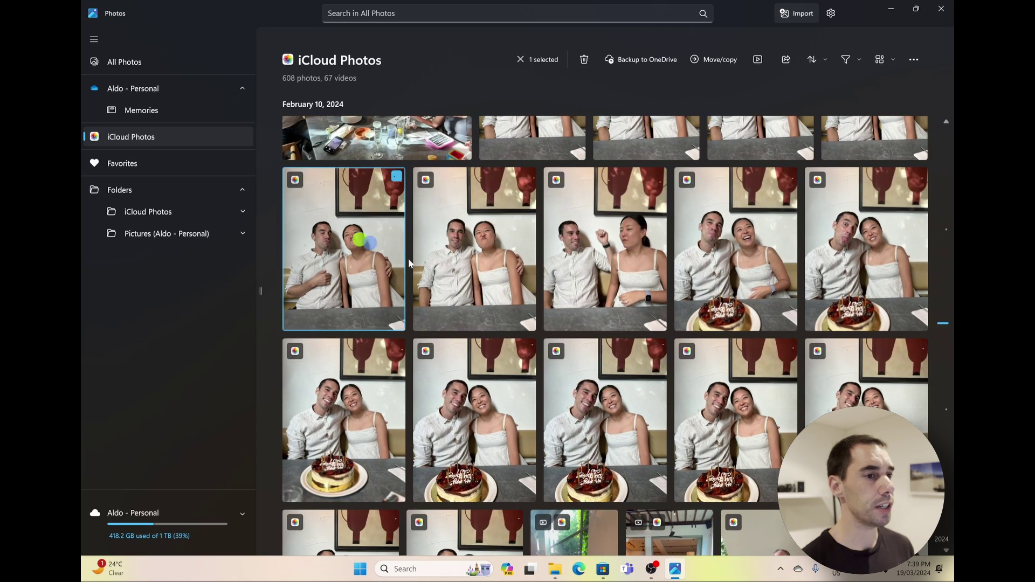
left_click(864, 401, "shift")
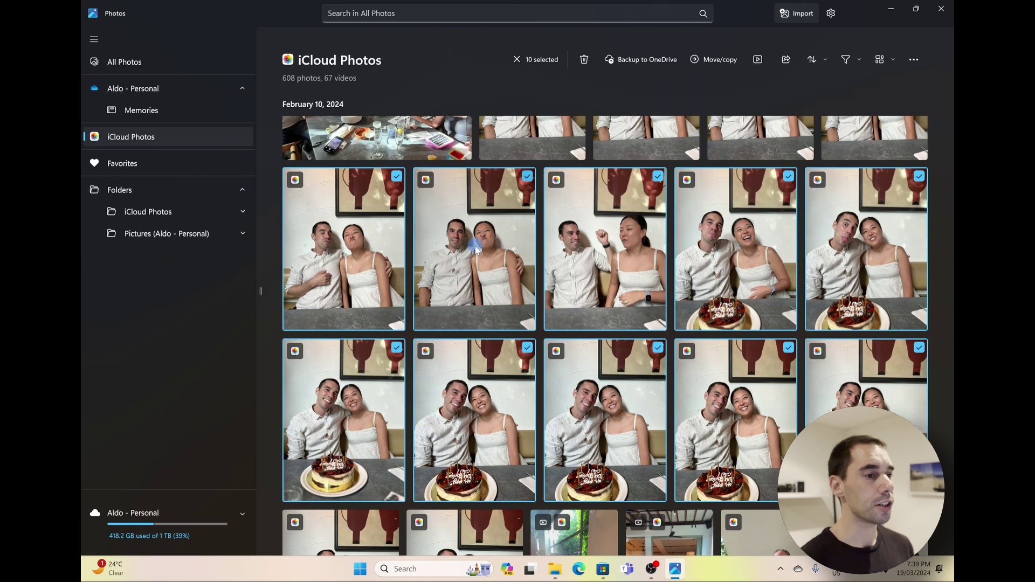
scroll(480, 236, "down", 1)
right_click(483, 224)
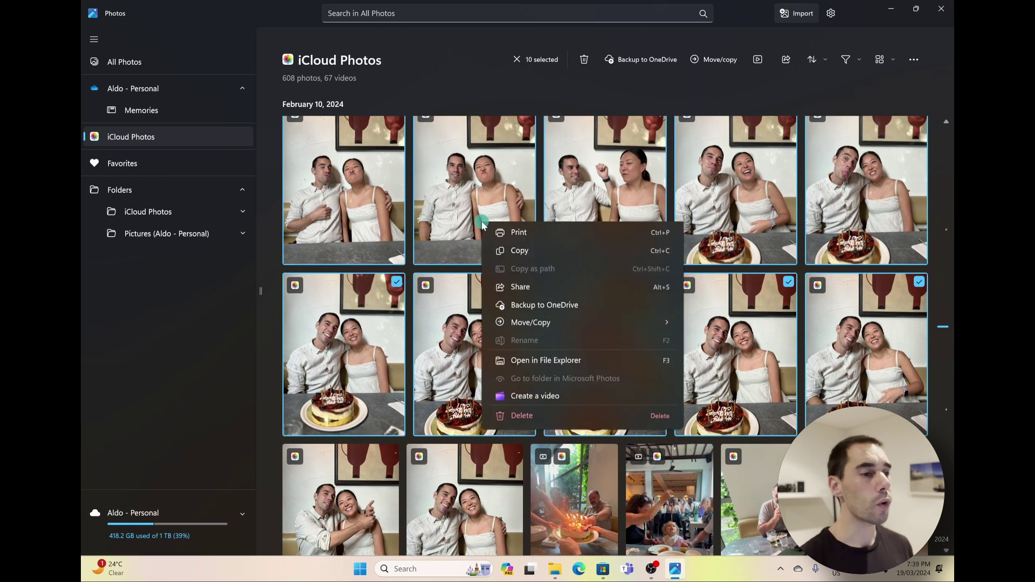